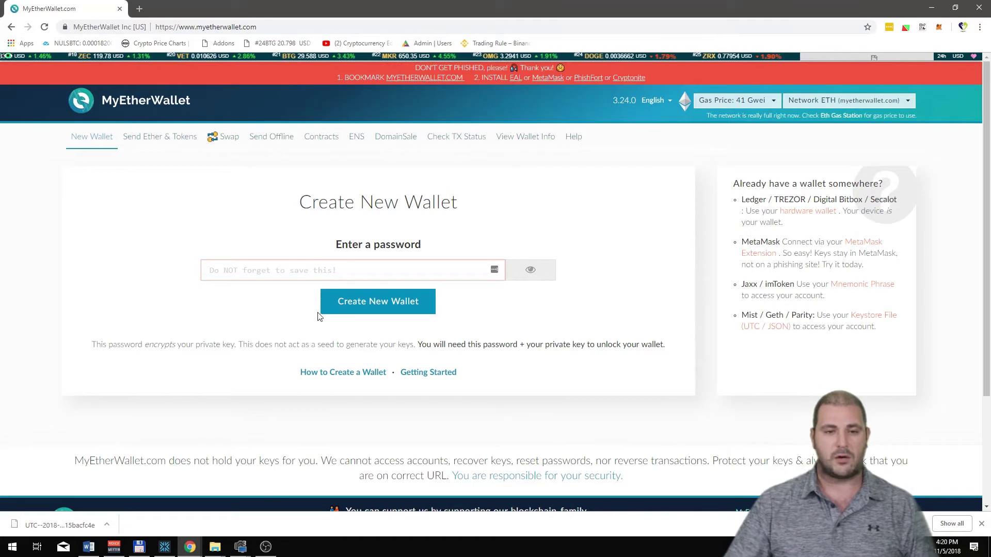
Create a wallet protected by a password, download its keystore file, and continue to the private key page.
{"action": "left_click", "coordinate": [312, 269]}
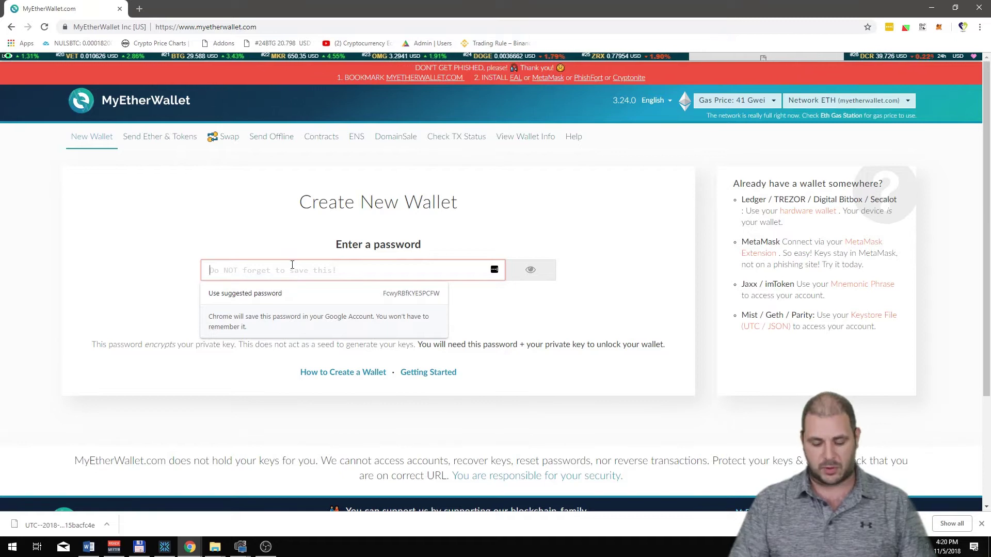
{"action": "type", "text": "*****"}
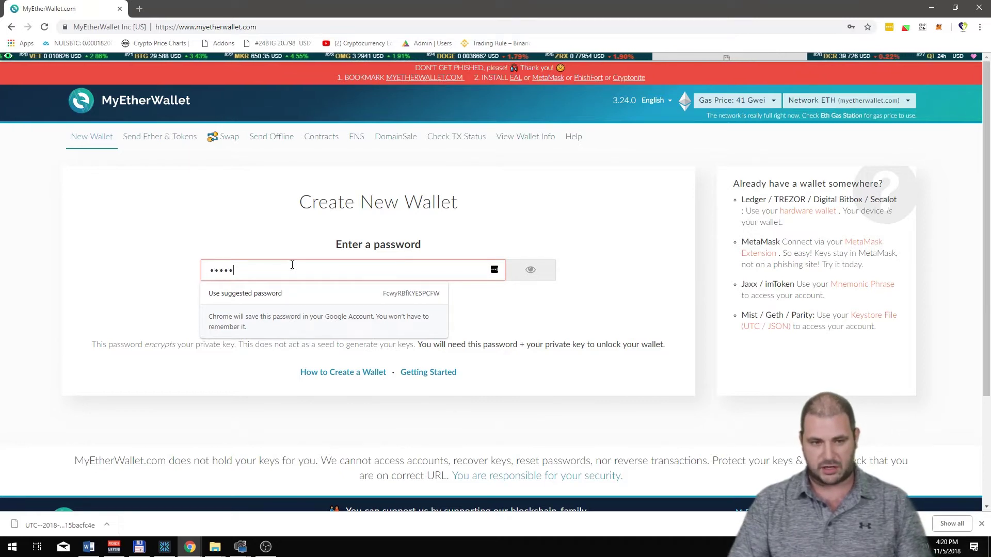
{"action": "type", "text": "*"}
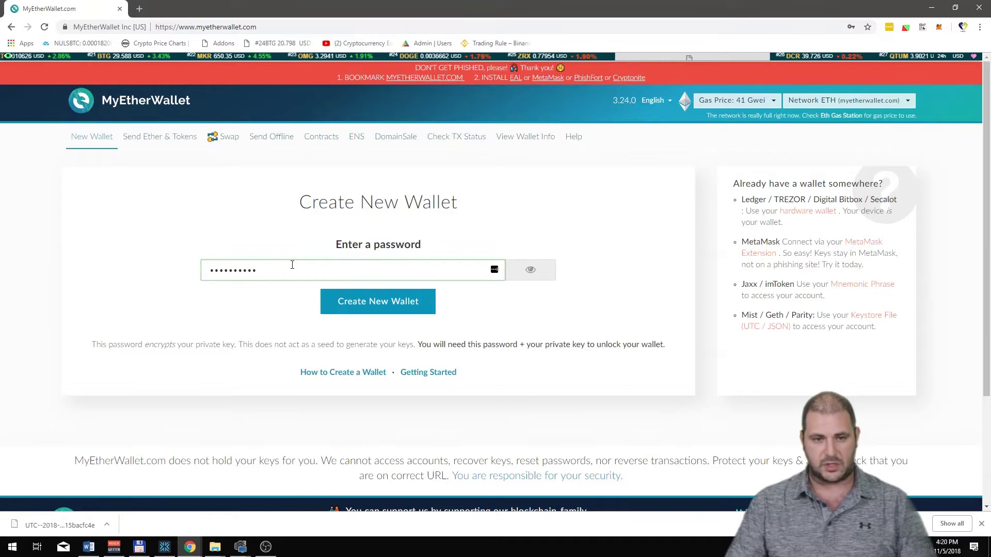
{"action": "left_click", "coordinate": [392, 306]}
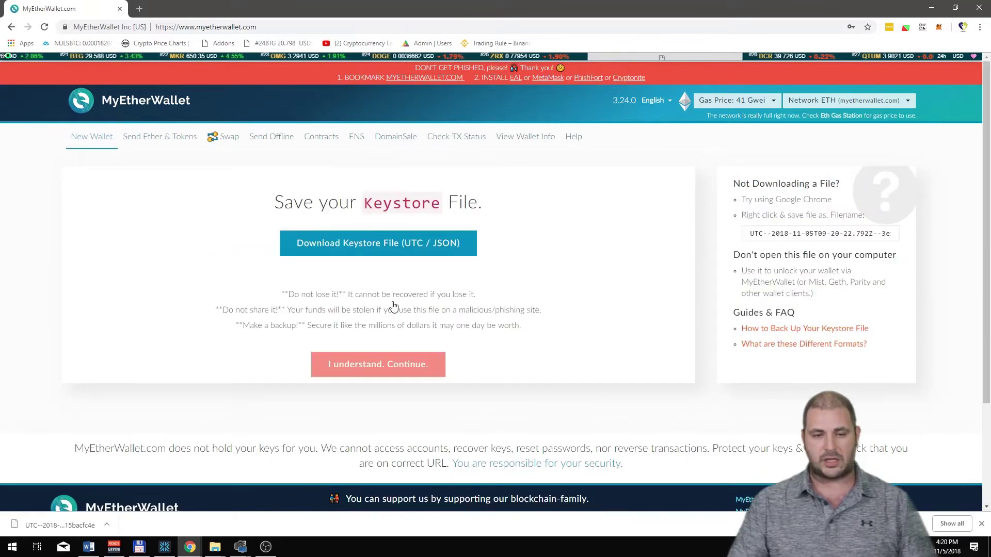
{"action": "left_click", "coordinate": [392, 248]}
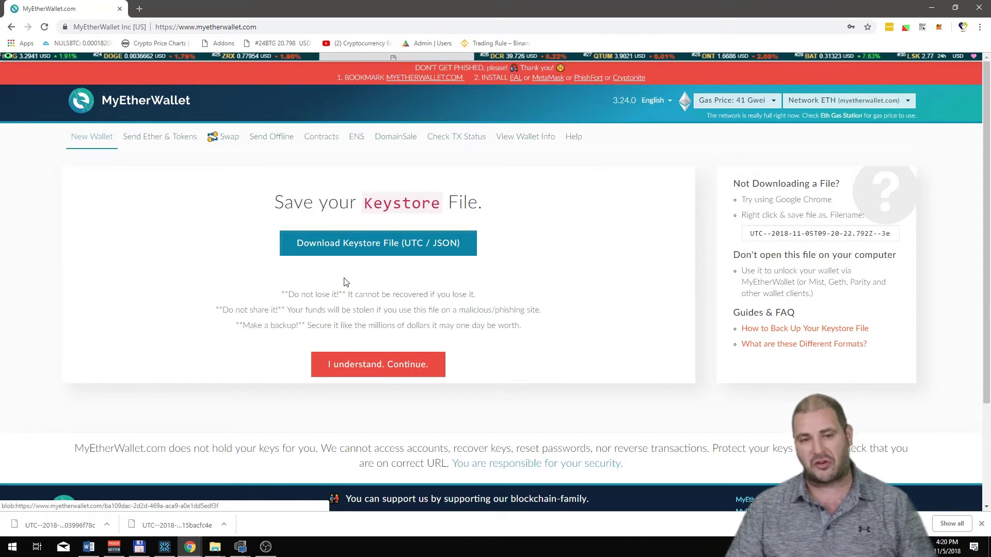
{"action": "left_click", "coordinate": [364, 370]}
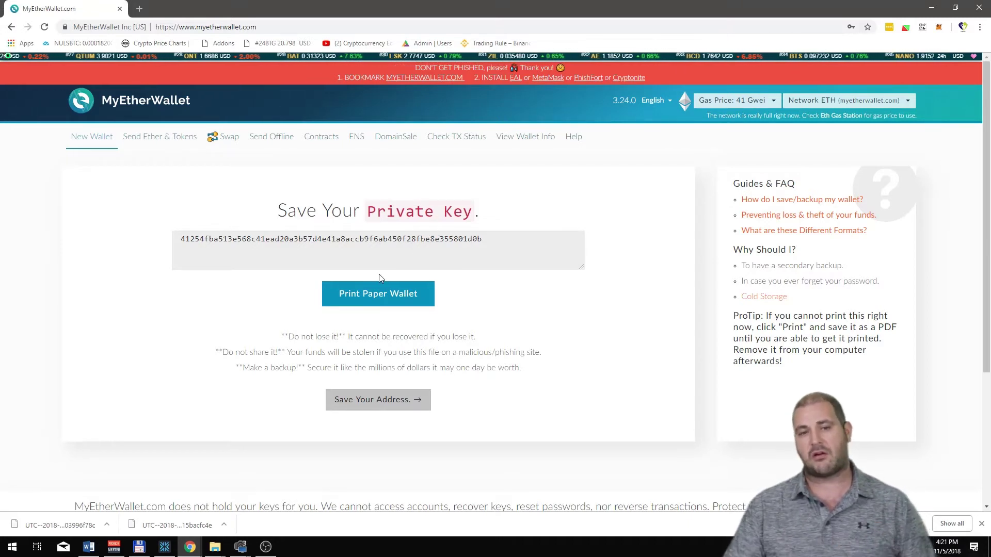
Open the printable paper wallet, cancel printing, and close the about:blank paper wallet tab.
{"action": "left_click", "coordinate": [391, 298]}
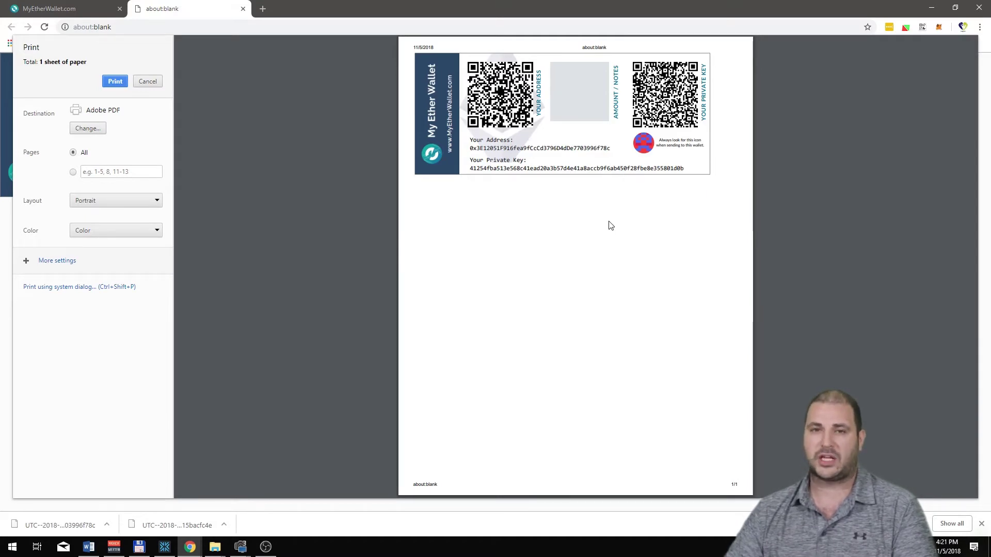
{"action": "left_click", "coordinate": [146, 85]}
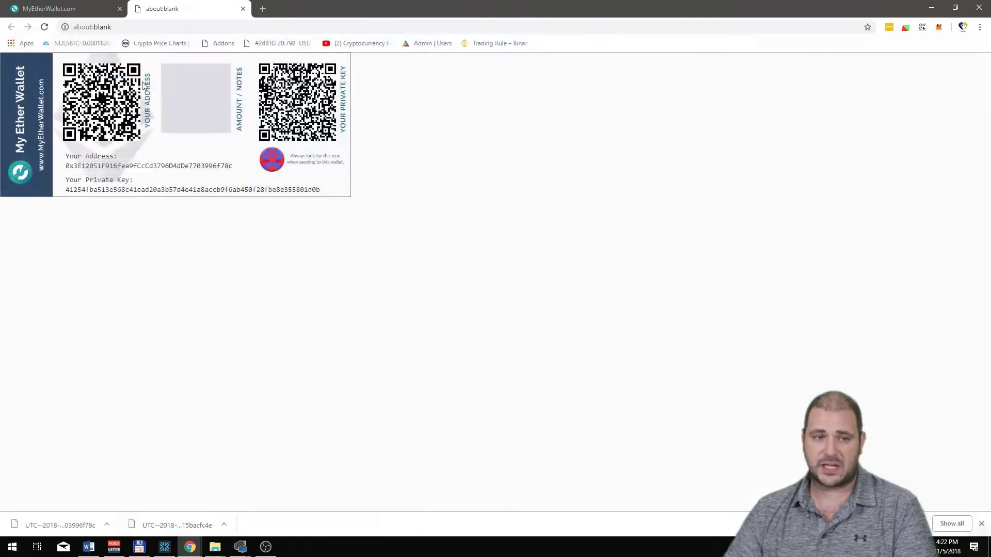
{"action": "left_click", "coordinate": [243, 8]}
Continue past Save Your Address and pick Private Key as the access method, focusing its empty box.
{"action": "left_click", "coordinate": [417, 402]}
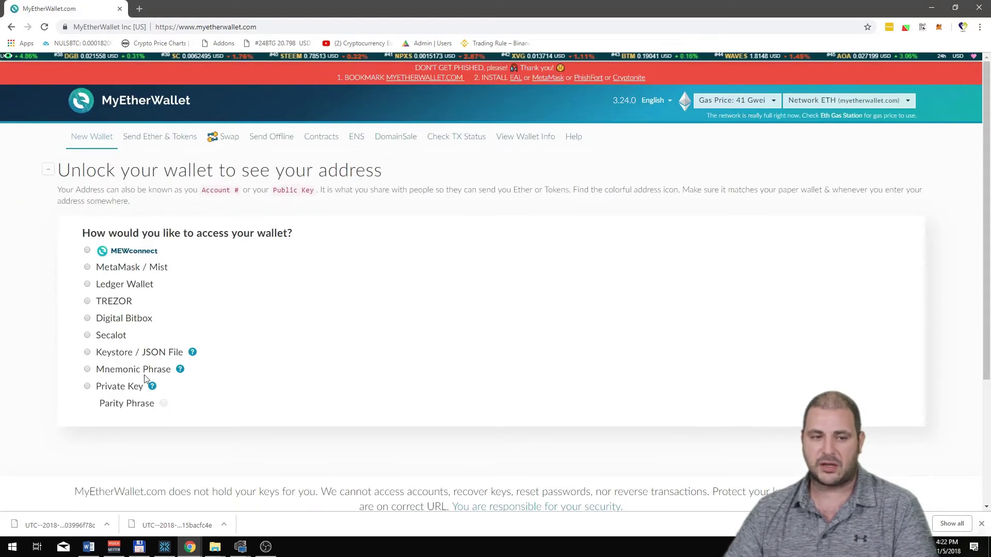
{"action": "left_click", "coordinate": [116, 384]}
{"action": "left_click", "coordinate": [498, 379]}
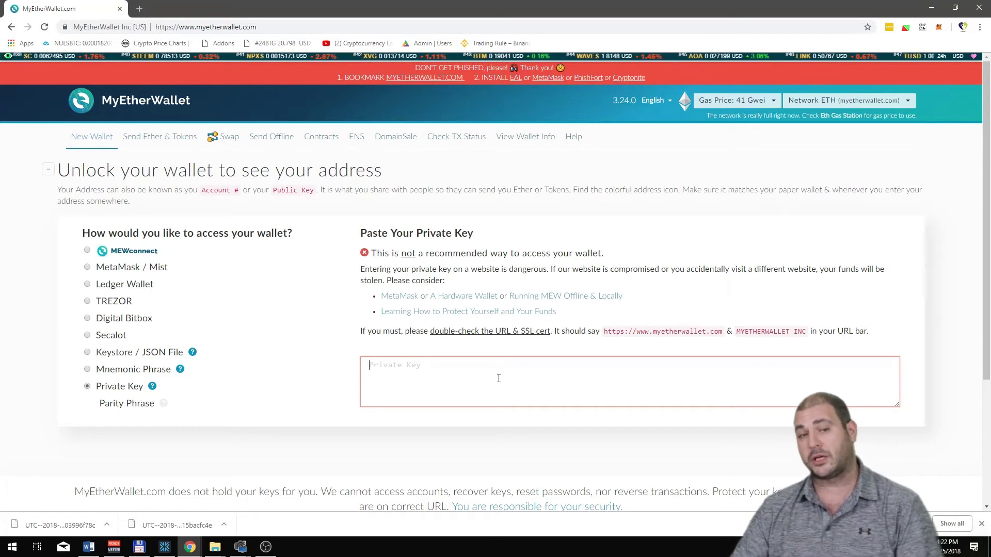
On Send Ether & Tokens, dismiss Chrome's save-password prompt and unlock via MetaMask, showing the 0 ETH balance.
{"action": "left_click", "coordinate": [168, 144]}
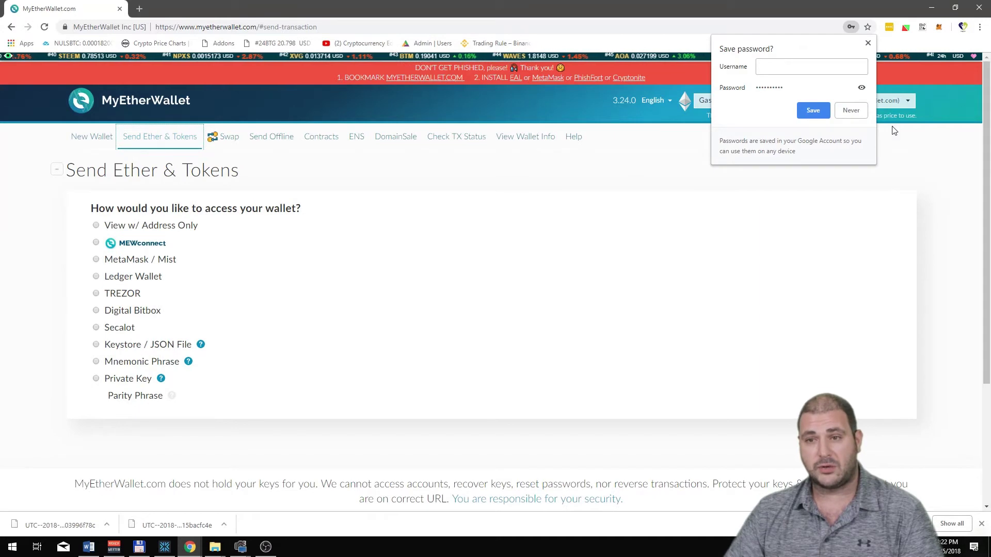
{"action": "left_click", "coordinate": [867, 45]}
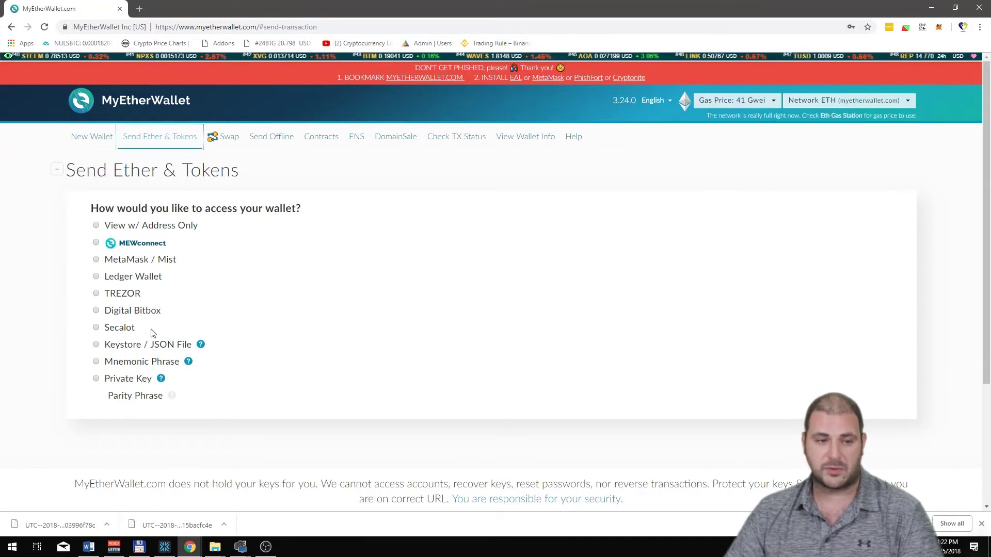
{"action": "left_click", "coordinate": [140, 267]}
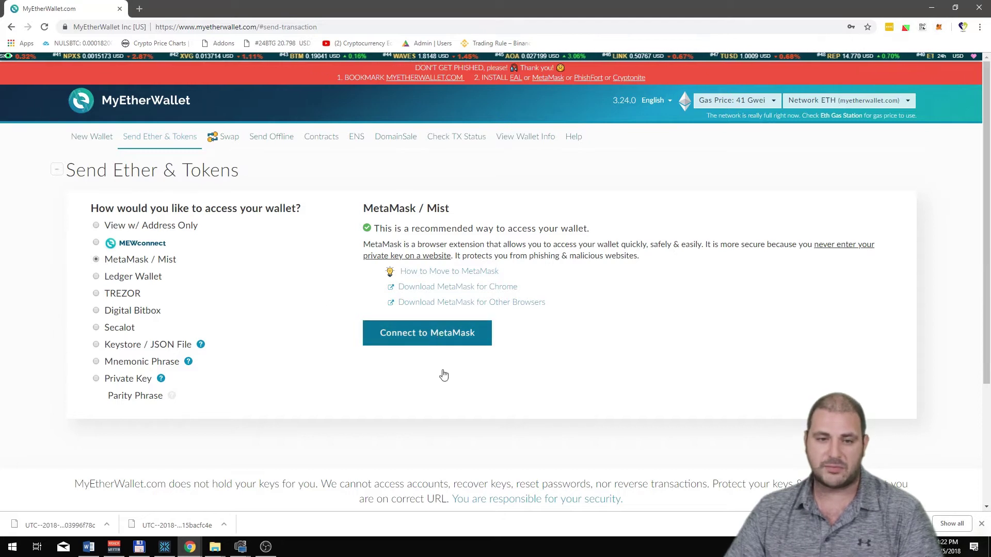
{"action": "left_click", "coordinate": [442, 334]}
{"action": "left_click", "coordinate": [534, 292]}
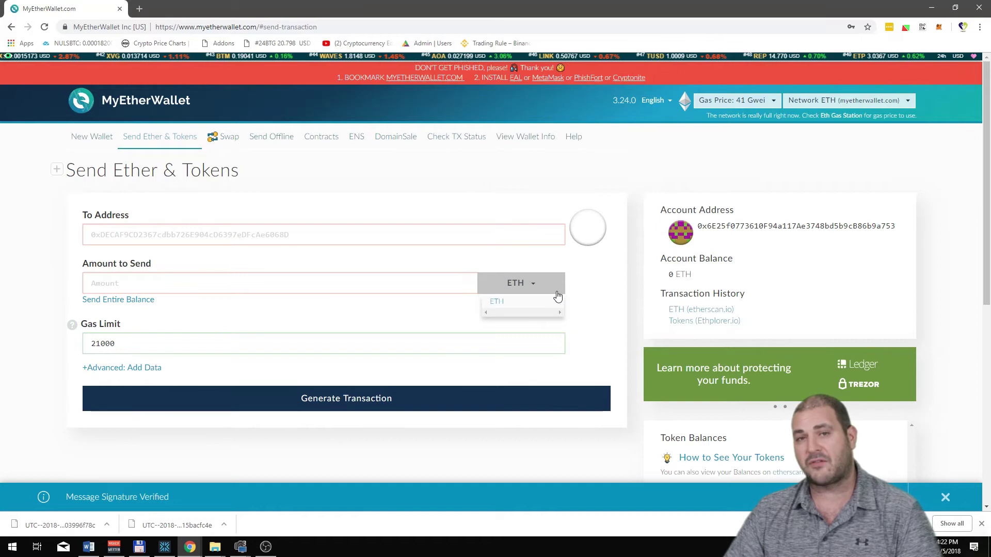
Show all tokens in Token Balances and scroll through the list, with REA and REAL at 0.
{"action": "scroll", "coordinate": [774, 310], "scroll_direction": "down", "scroll_amount": 4}
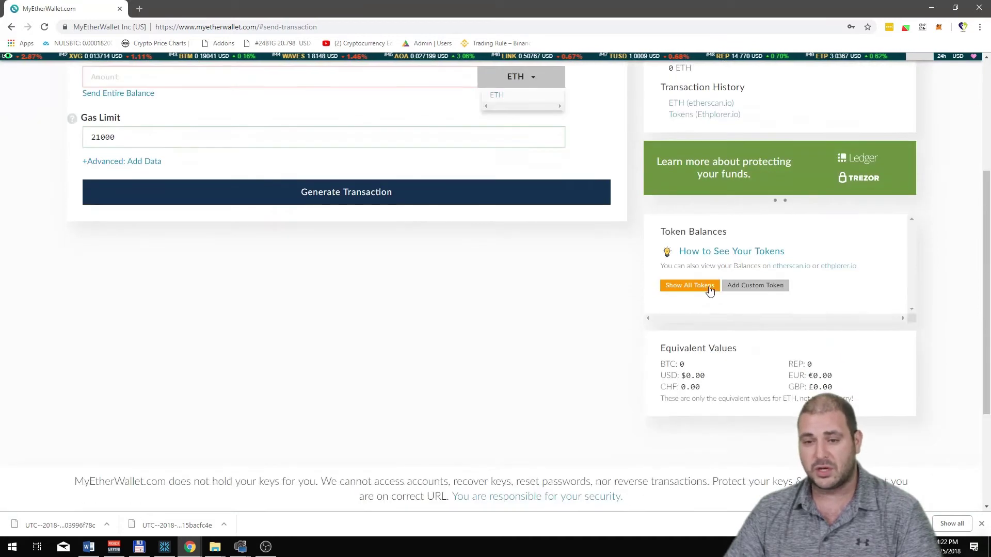
{"action": "left_click", "coordinate": [702, 285]}
{"action": "scroll", "coordinate": [712, 330], "scroll_direction": "down", "scroll_amount": 2}
{"action": "scroll", "coordinate": [719, 360], "scroll_direction": "down", "scroll_amount": 20}
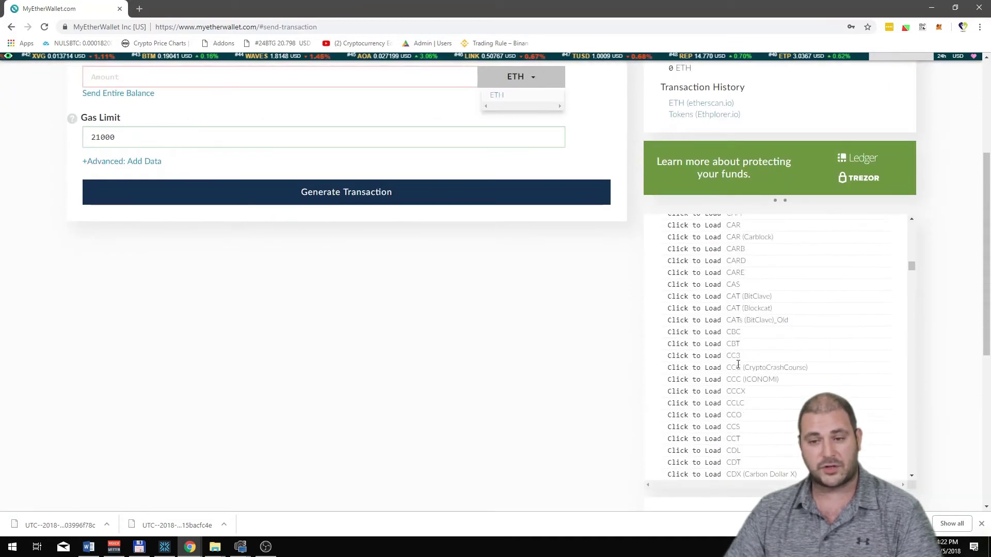
{"action": "scroll", "coordinate": [744, 364], "scroll_direction": "down", "scroll_amount": 20}
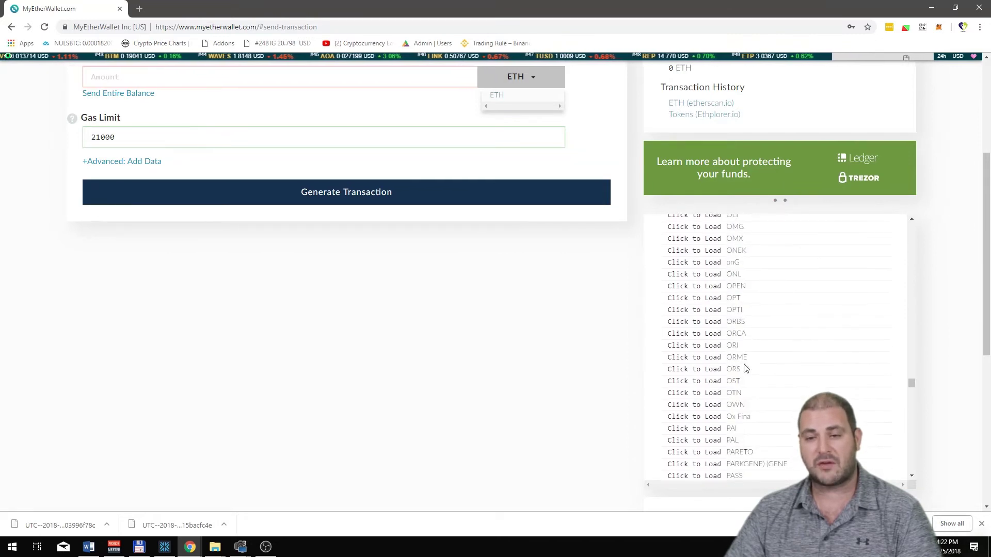
{"action": "scroll", "coordinate": [967, 327], "scroll_direction": "up", "scroll_amount": 4}
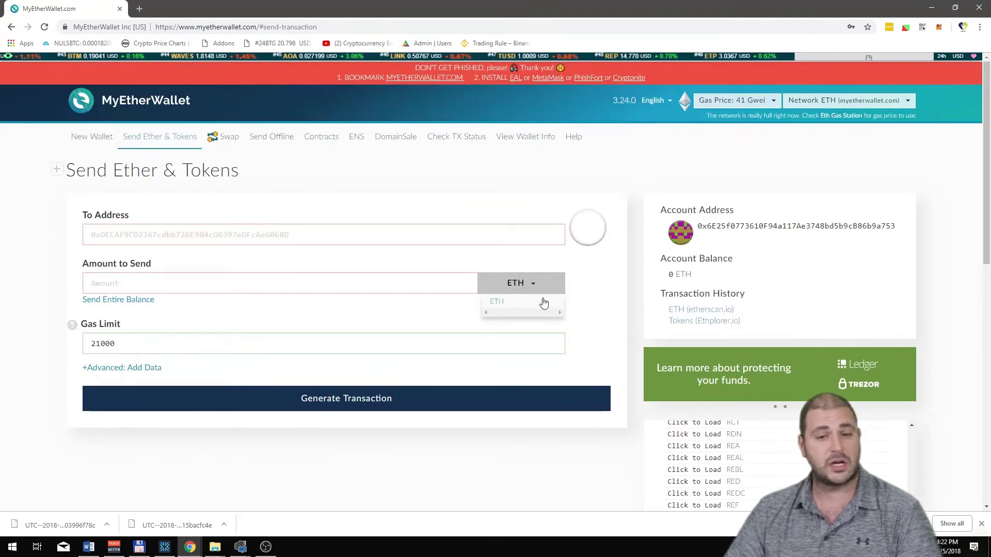
{"action": "scroll", "coordinate": [490, 278], "scroll_direction": "down", "scroll_amount": 1}
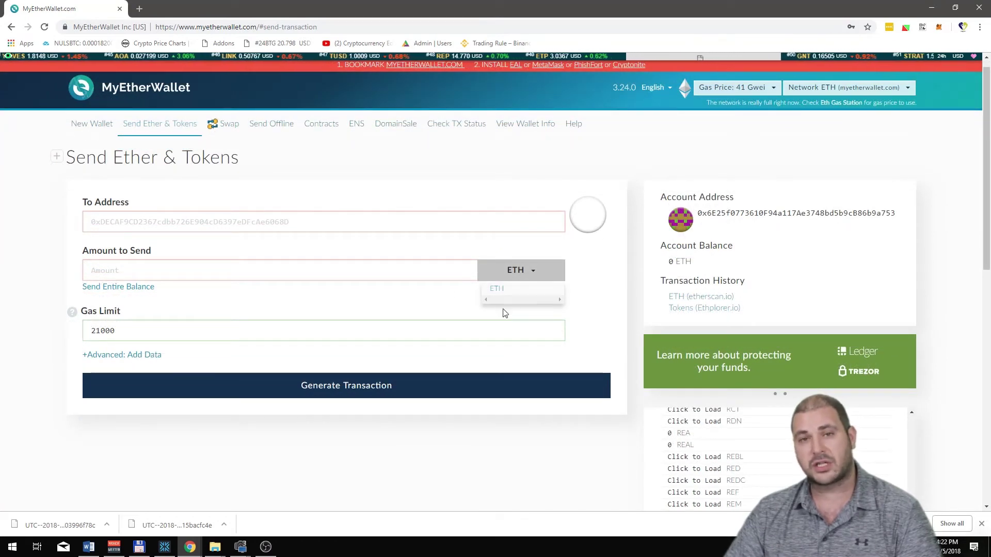
{"action": "scroll", "coordinate": [444, 317], "scroll_direction": "down", "scroll_amount": 1}
{"action": "left_click", "coordinate": [161, 204]}
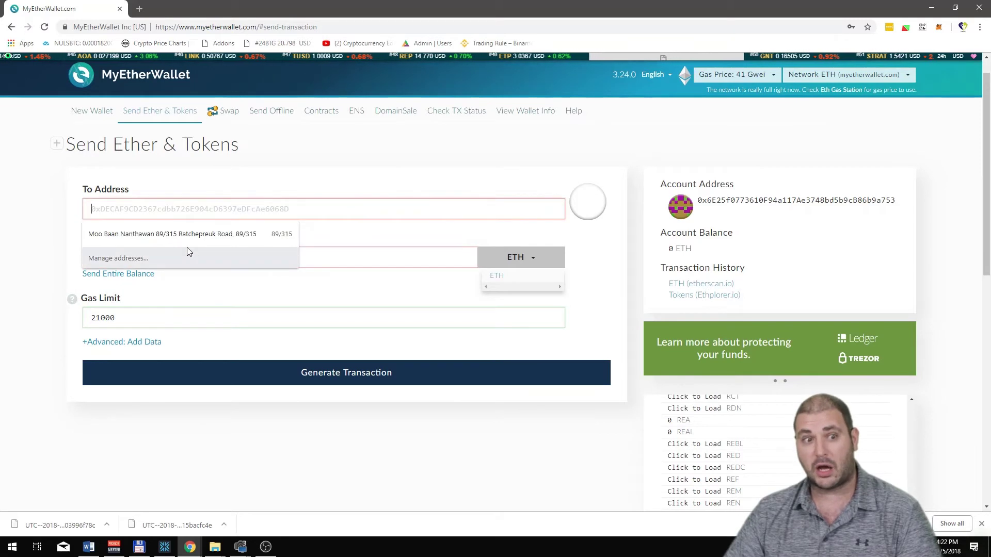
{"action": "left_click", "coordinate": [492, 161]}
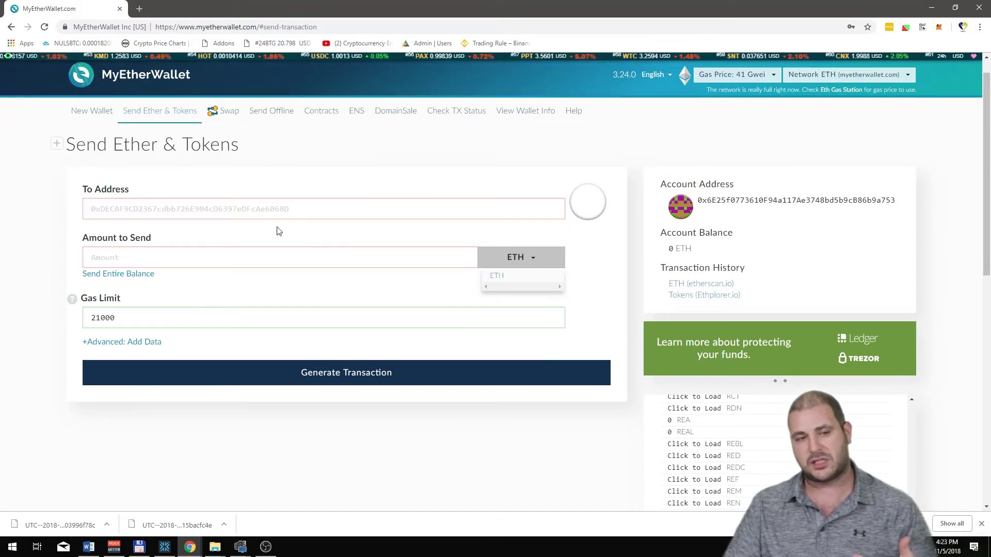
{"action": "left_click", "coordinate": [265, 217]}
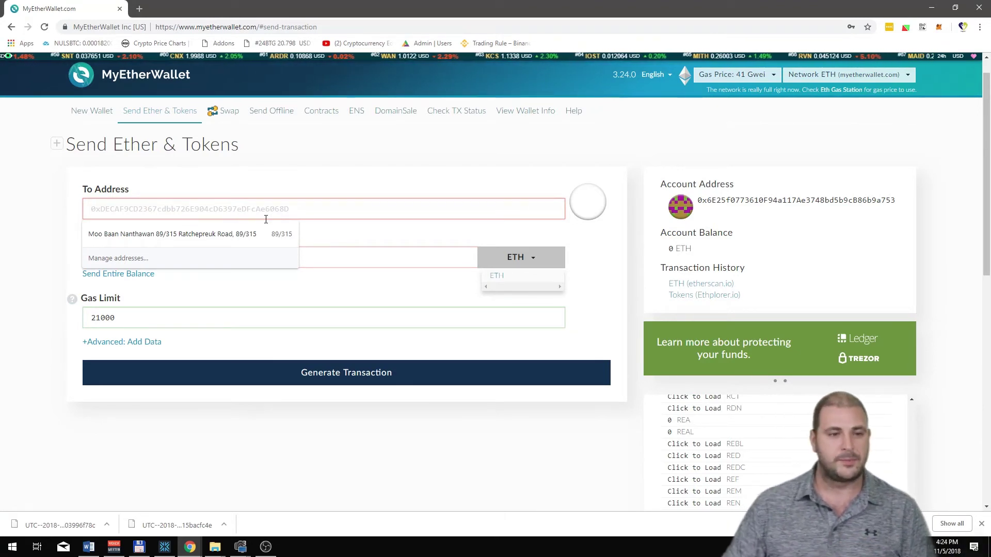
Open the Swap page and preview the ETH-to-POWR rate.
{"action": "left_click", "coordinate": [230, 118]}
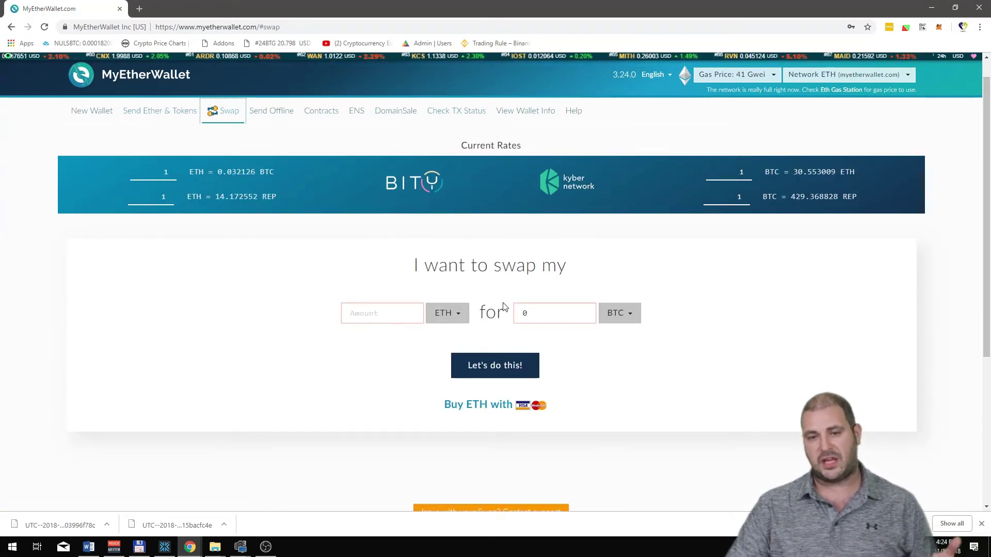
{"action": "left_click", "coordinate": [603, 316]}
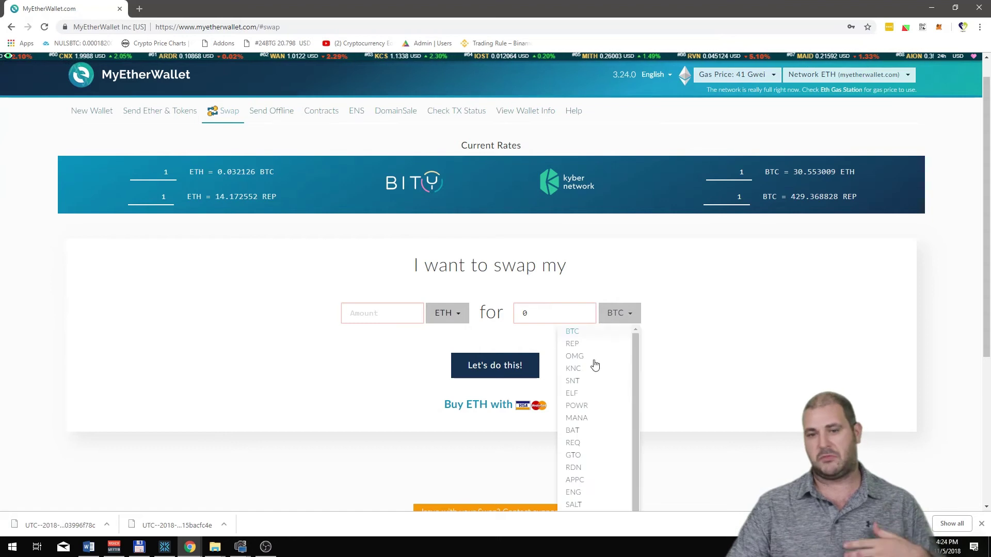
{"action": "left_click", "coordinate": [590, 405]}
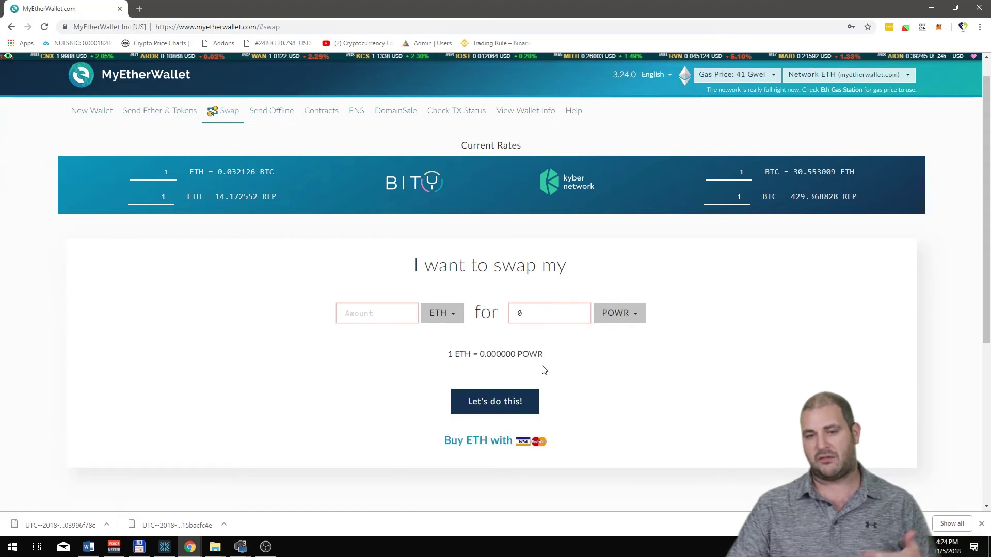
{"action": "left_click", "coordinate": [428, 317]}
{"action": "left_click", "coordinate": [453, 319]}
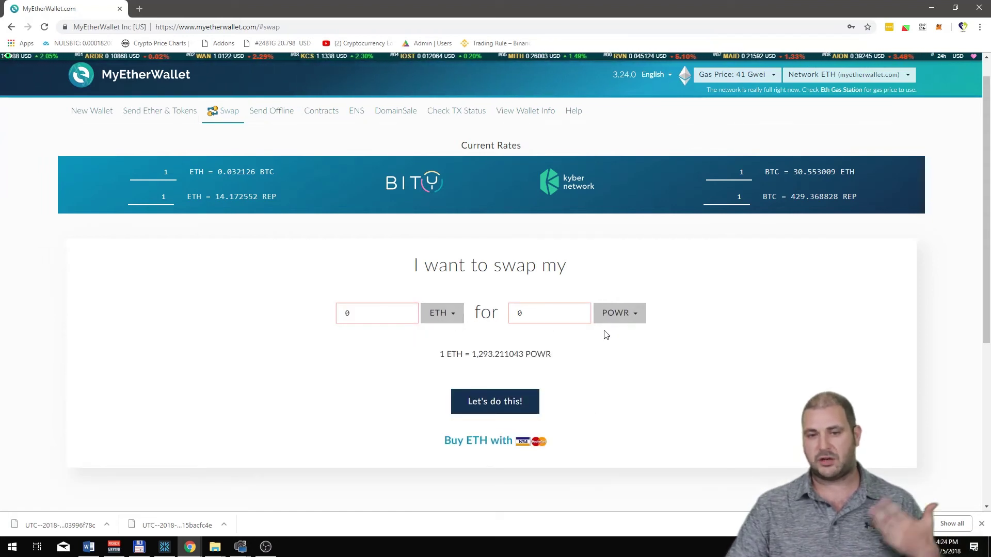
Set the swap back to ETH for BTC, then move on to Send Offline.
{"action": "left_click", "coordinate": [621, 317]}
{"action": "left_click", "coordinate": [624, 346]}
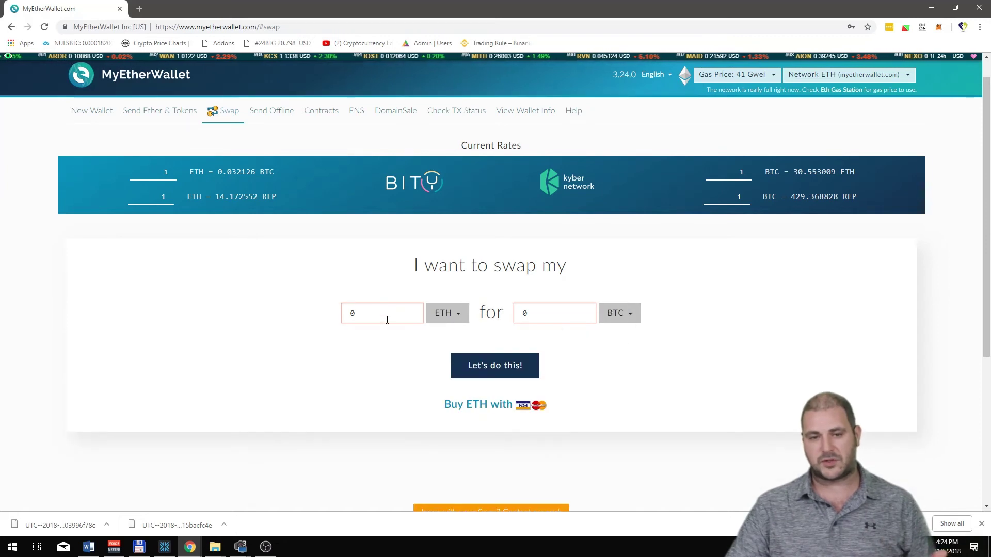
{"action": "left_click", "coordinate": [438, 316]}
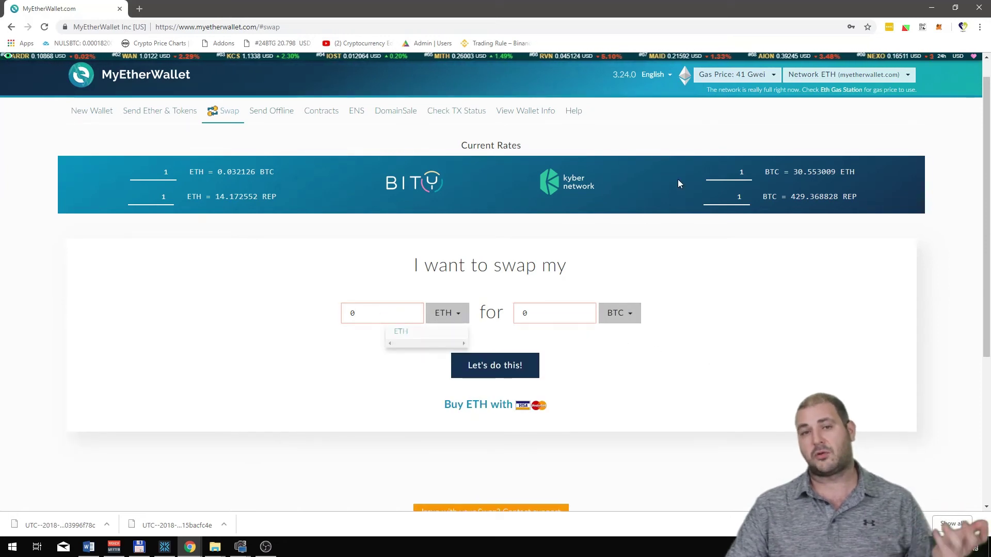
{"action": "left_click", "coordinate": [271, 111]}
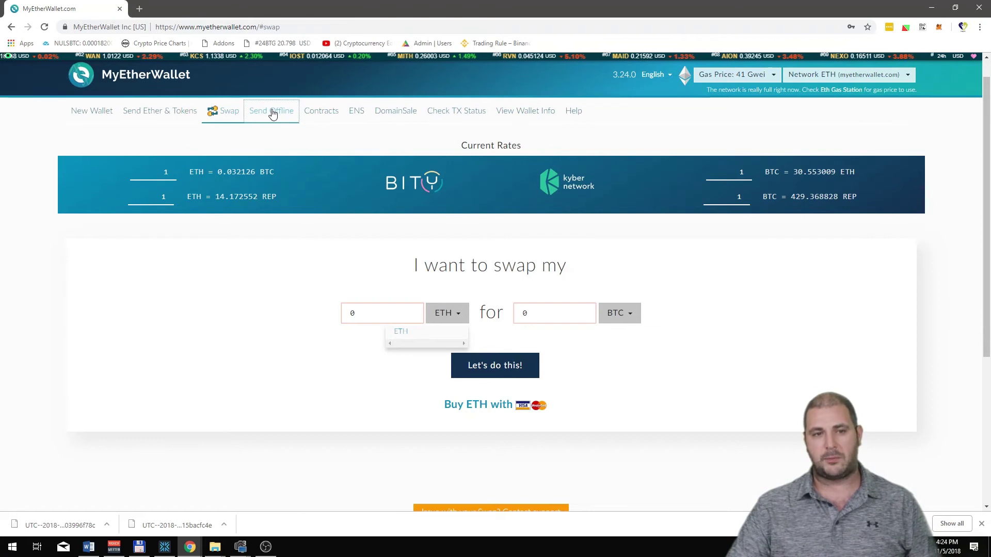
Scroll the offline transaction page, then open the Contracts page's Interact with Contract form.
{"action": "scroll", "coordinate": [491, 337], "scroll_direction": "down", "scroll_amount": 10}
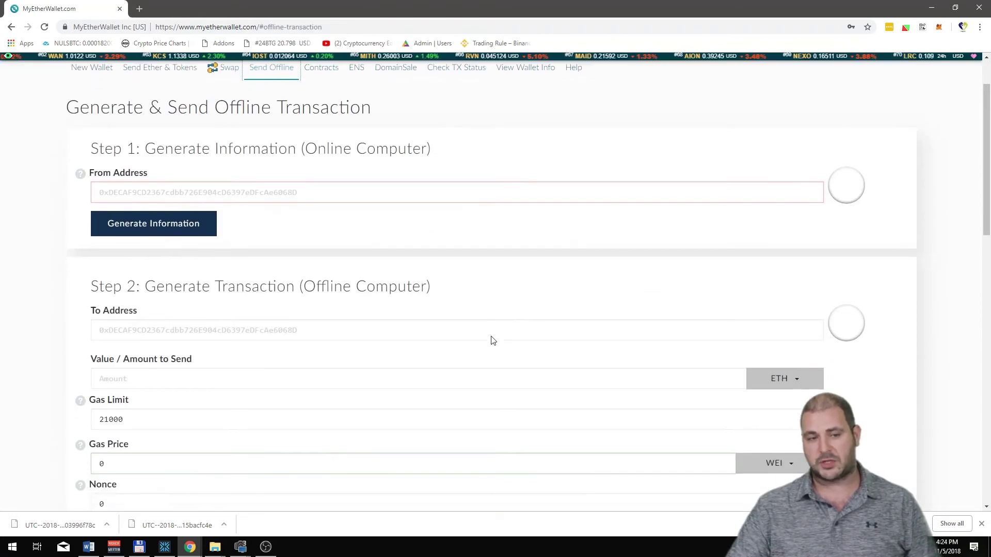
{"action": "scroll", "coordinate": [492, 335], "scroll_direction": "up", "scroll_amount": 10}
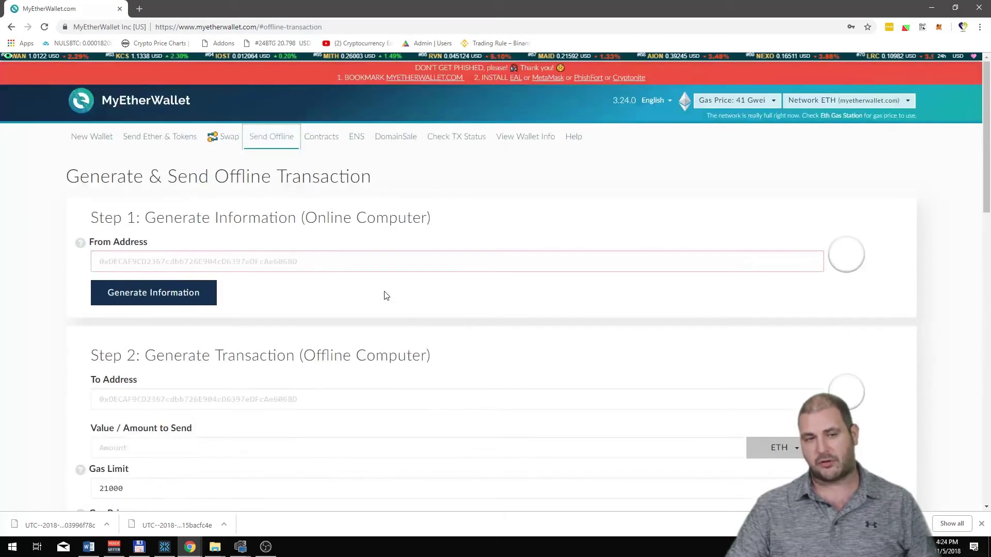
{"action": "left_click", "coordinate": [333, 144]}
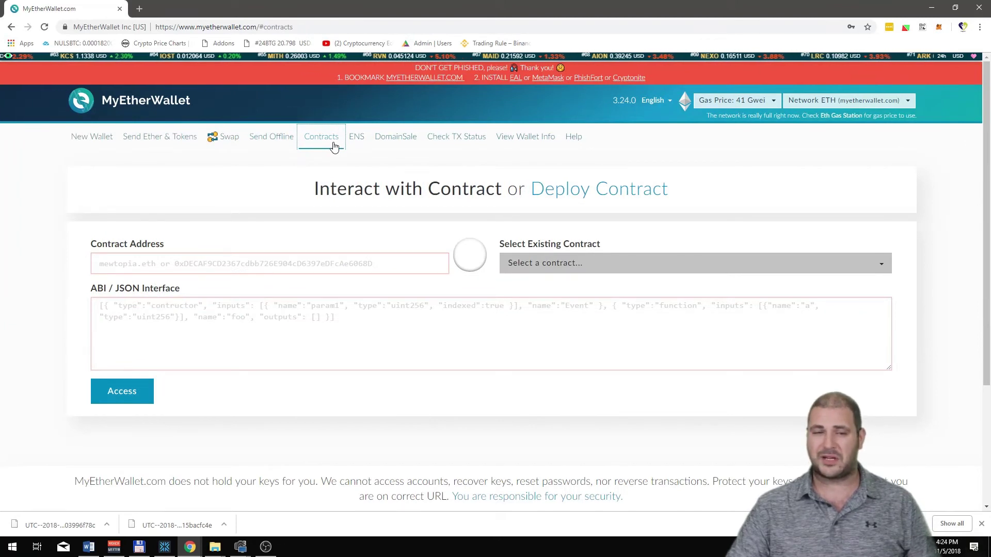
On the ENS page, enter a full-name .eth domain and check its availability.
{"action": "left_click", "coordinate": [360, 151]}
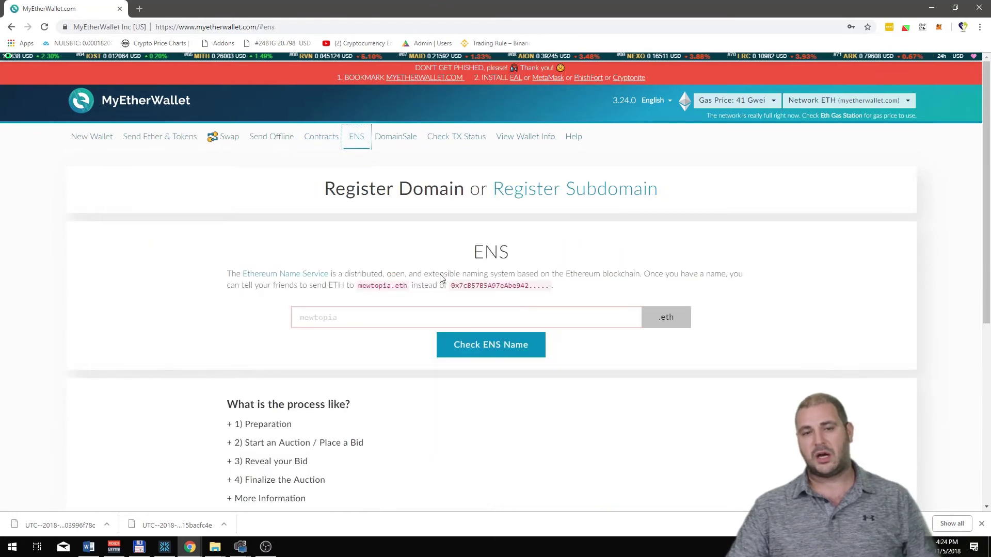
{"action": "left_click", "coordinate": [398, 317]}
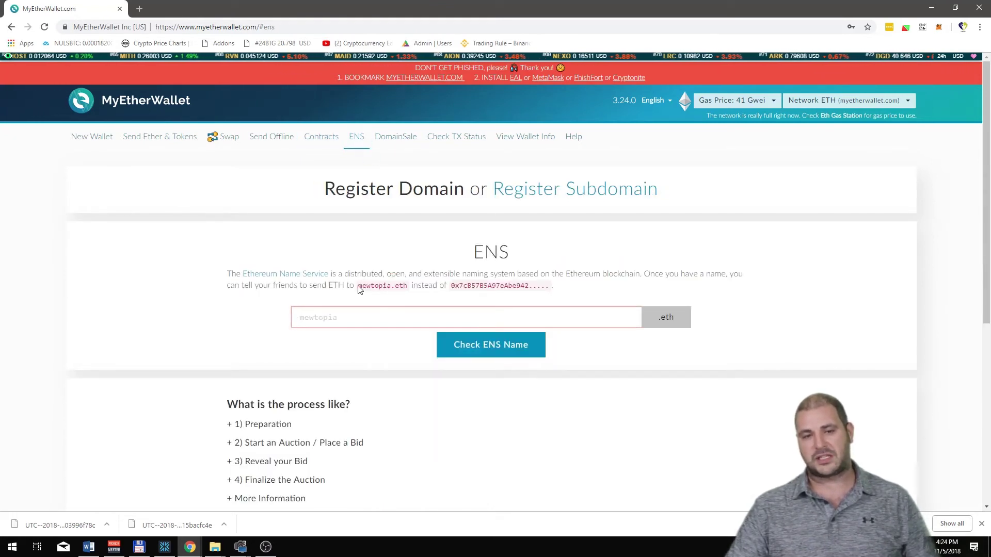
{"action": "left_click_drag", "start_coordinate": [359, 290], "coordinate": [549, 288]}
{"action": "left_click", "coordinate": [421, 314]}
{"action": "type", "text": "j"}
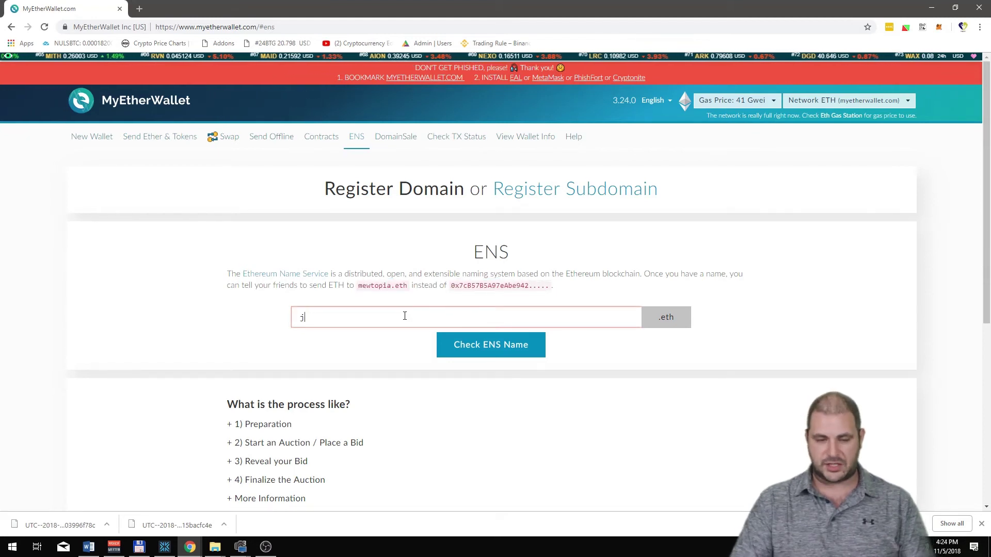
{"action": "type", "text": "oelkovshoff"}
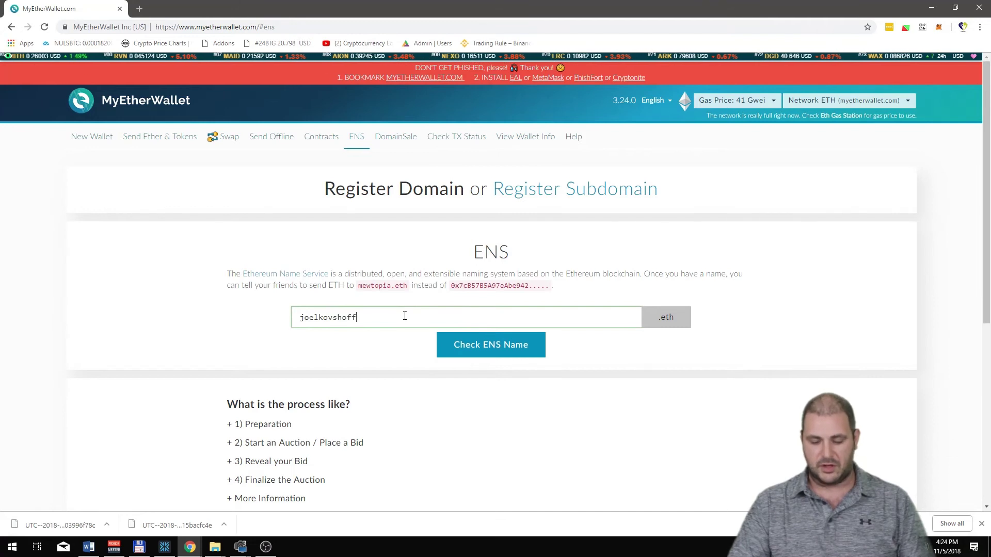
{"action": "type", "text": ".eth"}
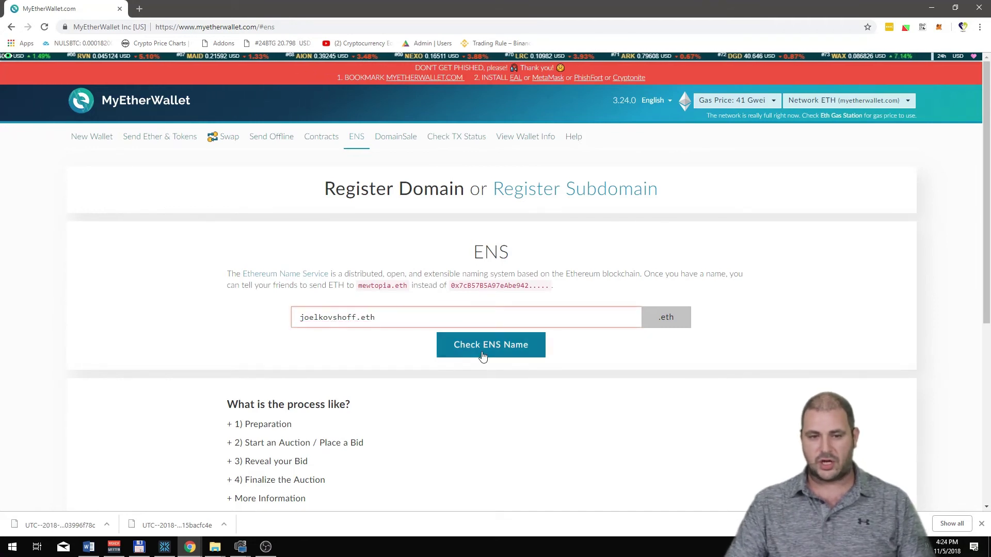
{"action": "left_click", "coordinate": [482, 356]}
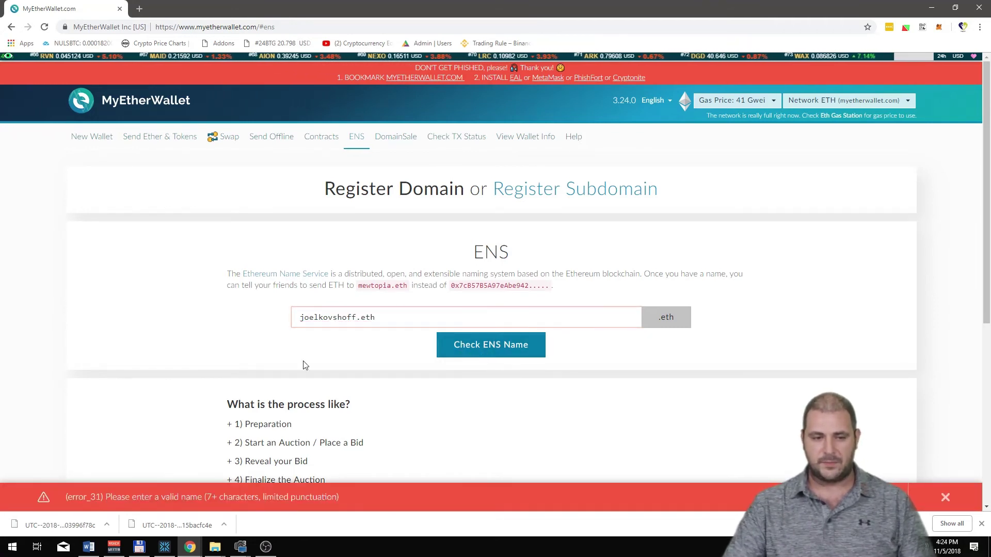
Edit the entry down to just the surname and remove the .eth suffix.
{"action": "scroll", "coordinate": [367, 387], "scroll_direction": "down", "scroll_amount": 4}
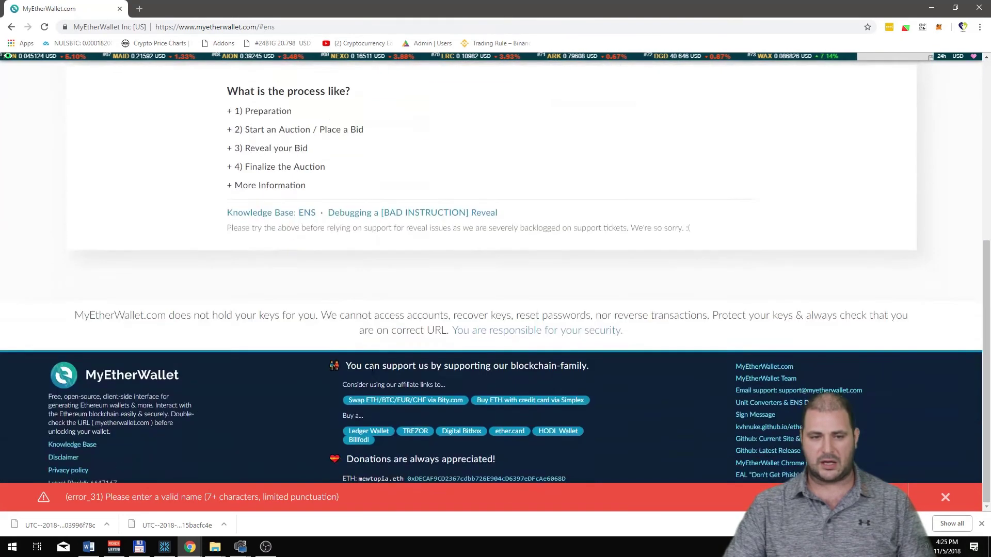
{"action": "scroll", "coordinate": [371, 374], "scroll_direction": "up", "scroll_amount": 4}
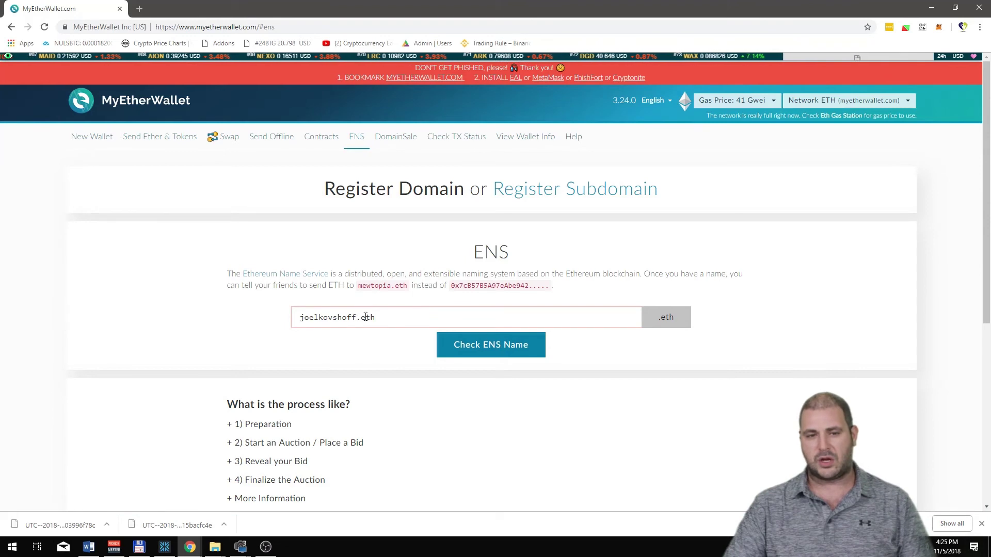
{"action": "left_click_drag", "start_coordinate": [396, 320], "coordinate": [277, 313]}
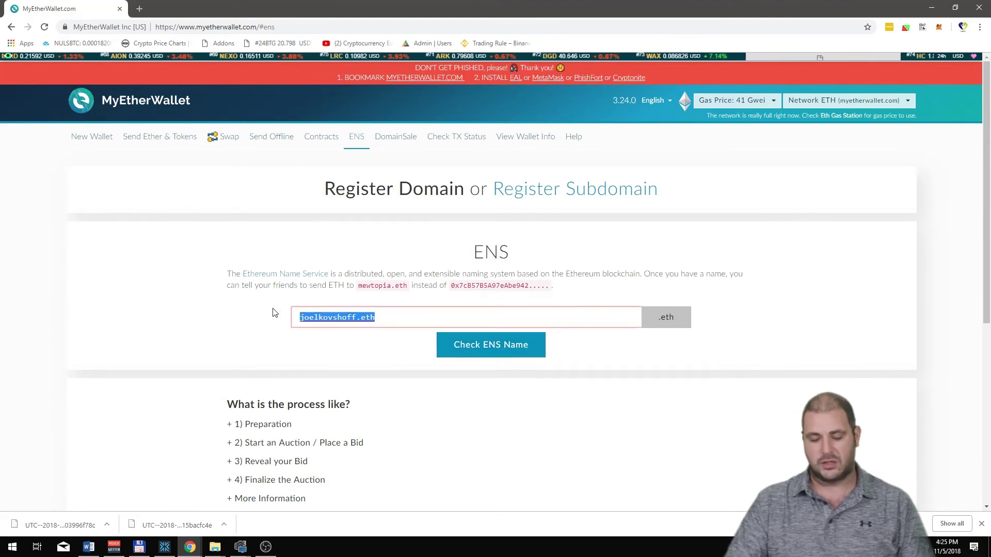
{"action": "type", "text": "ko"}
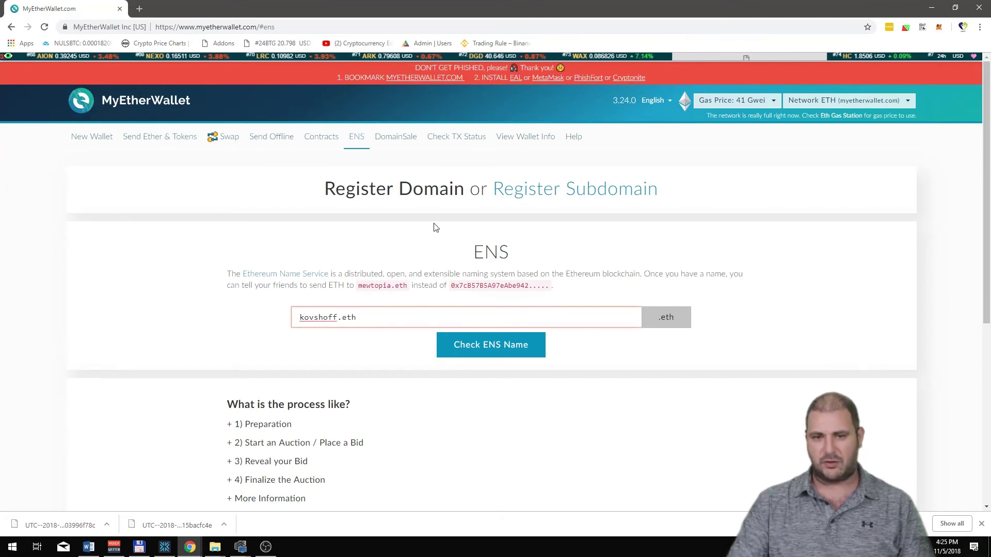
{"action": "left_click", "coordinate": [493, 351]}
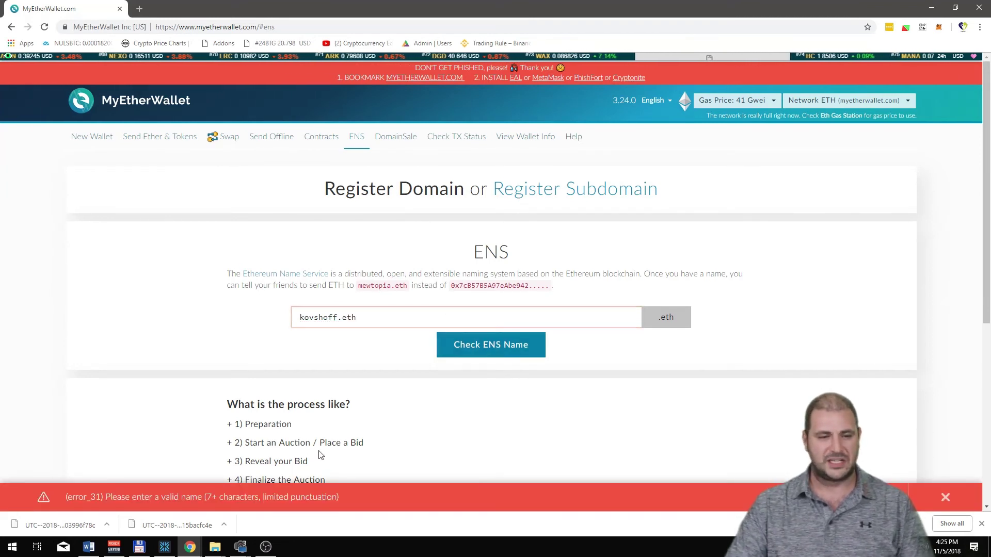
{"action": "double_click", "coordinate": [343, 317]}
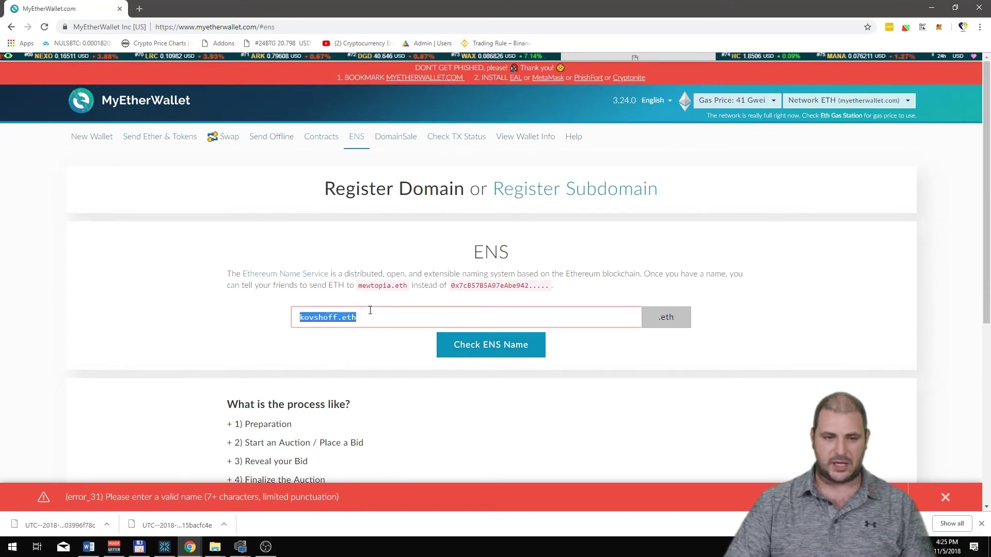
{"action": "key", "text": "Right"}
{"action": "key", "text": "BackSpace"}
{"action": "key", "text": "BackSpace"}
{"action": "key", "text": "BackSpace"}
{"action": "key", "text": "BackSpace"}
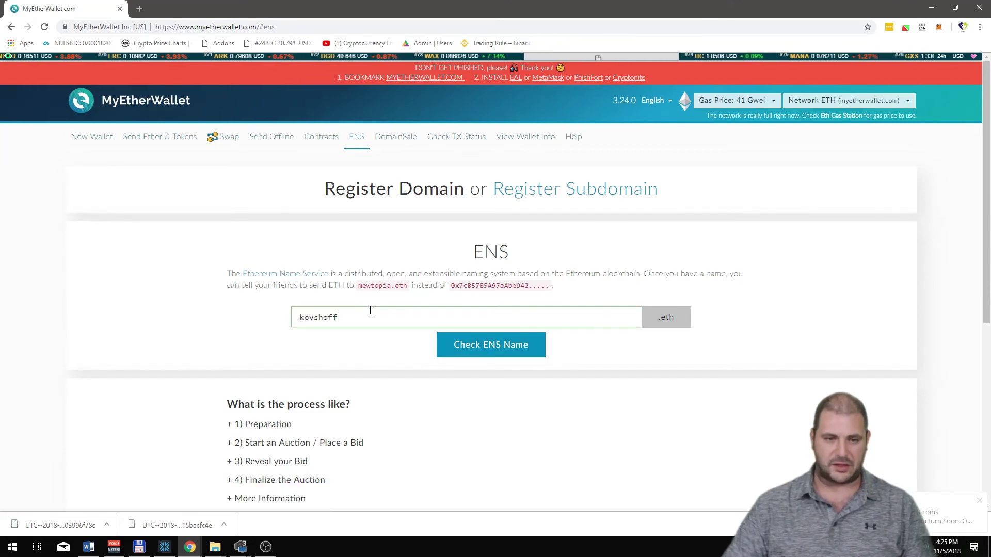
Check the surname .eth domain and review the available-for-auction result and wallet unlock options.
{"action": "left_click", "coordinate": [542, 356]}
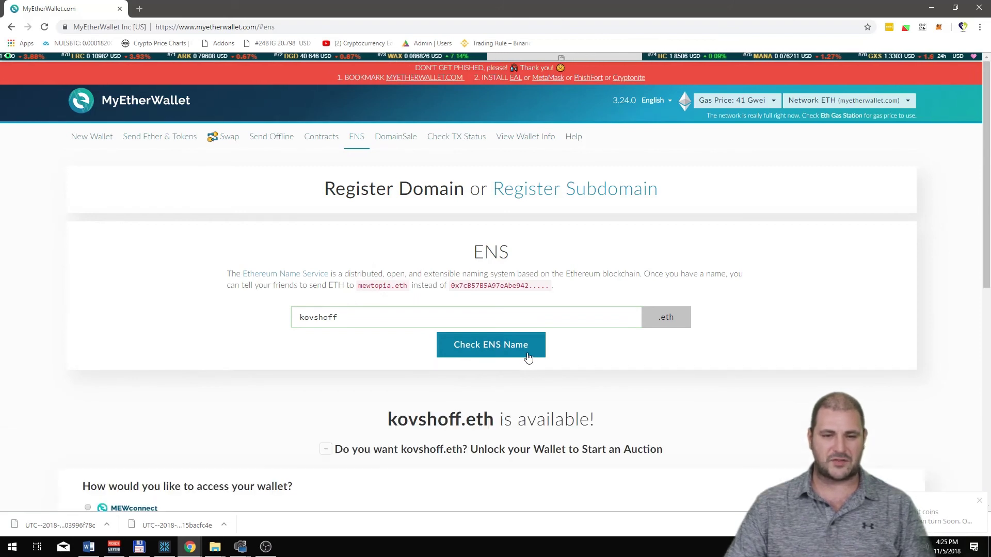
{"action": "scroll", "coordinate": [513, 389], "scroll_direction": "down", "scroll_amount": 5}
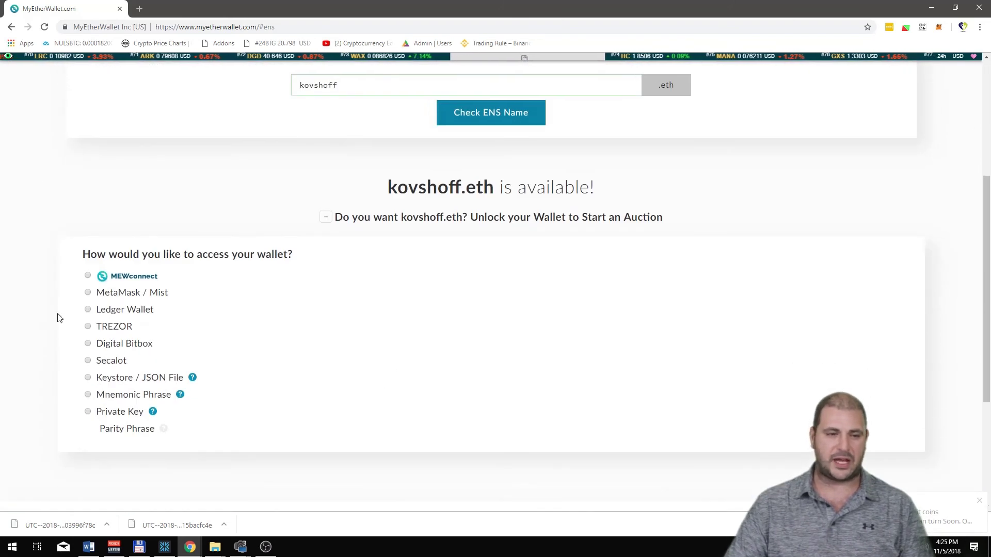
{"action": "scroll", "coordinate": [372, 230], "scroll_direction": "up", "scroll_amount": 5}
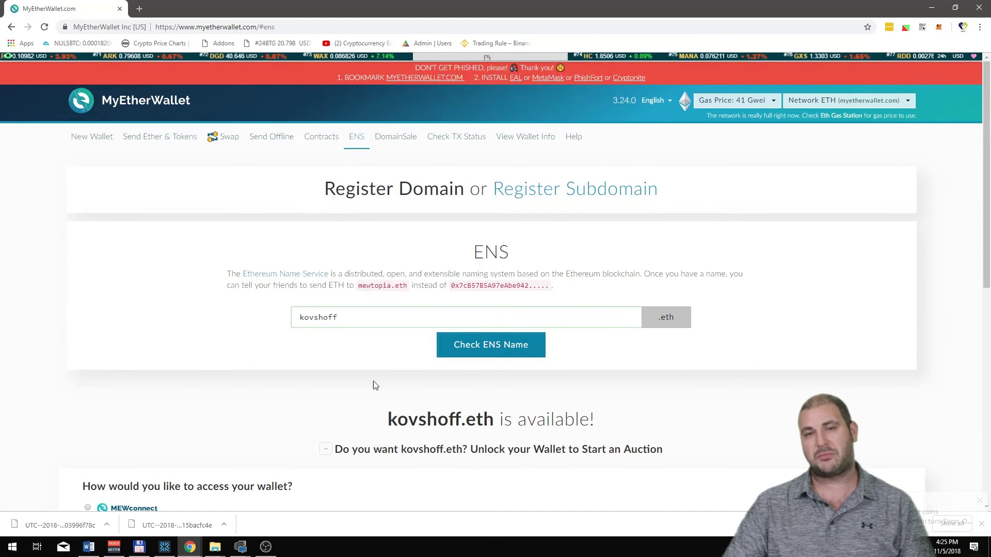
{"action": "scroll", "coordinate": [375, 386], "scroll_direction": "down", "scroll_amount": 1}
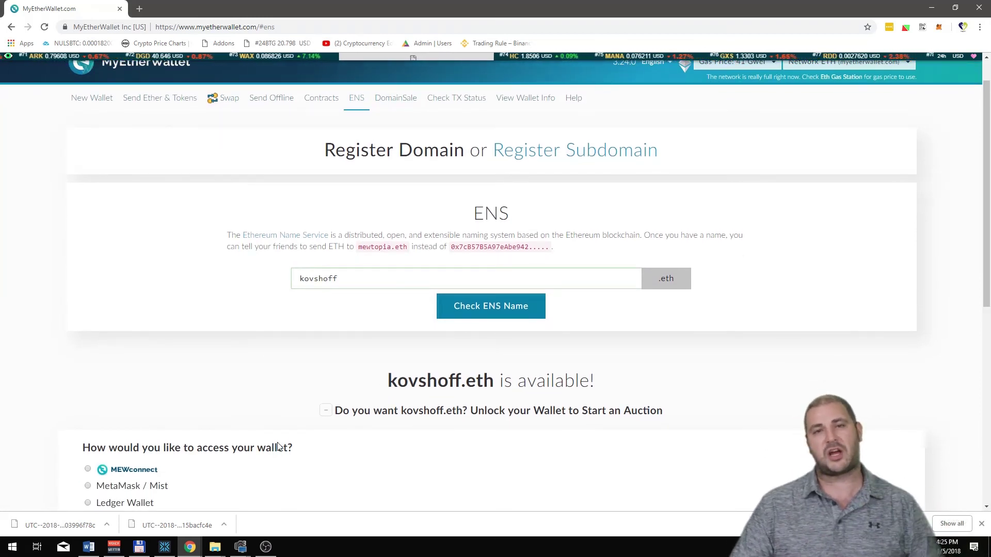
{"action": "scroll", "coordinate": [278, 446], "scroll_direction": "up", "scroll_amount": 1}
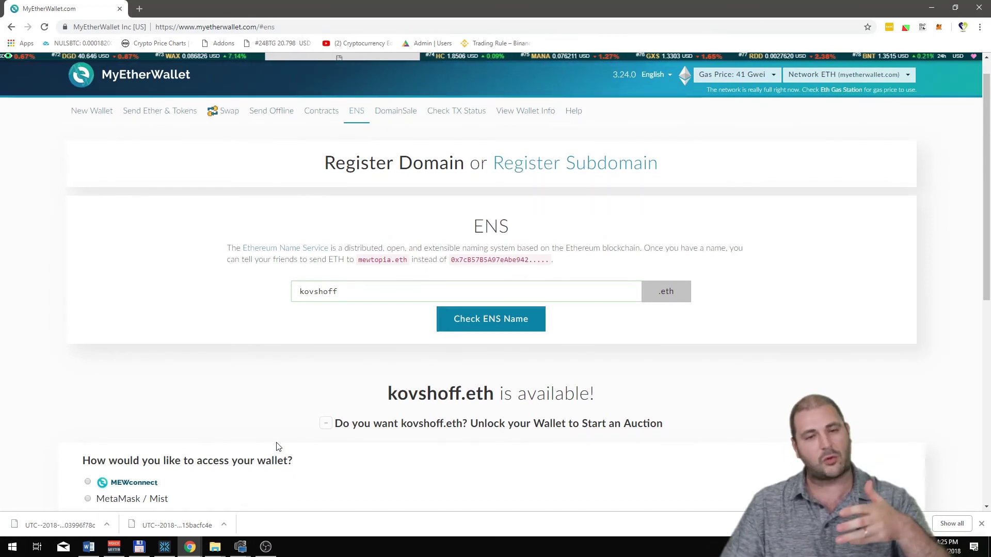
Visit DomainSale, Check TX Status and Help, close the Knowledge Base tab, ending on View Wallet Info.
{"action": "left_click", "coordinate": [395, 110]}
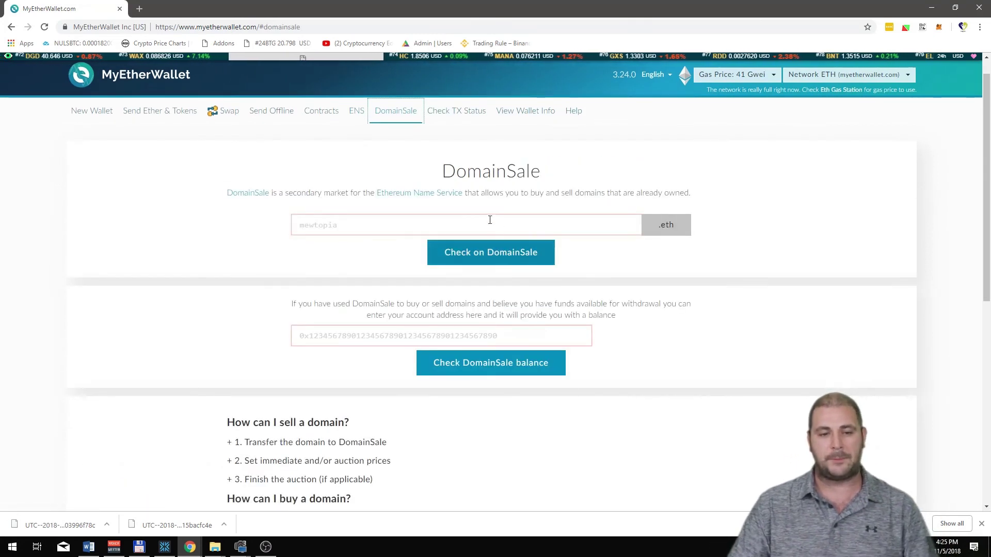
{"action": "left_click", "coordinate": [456, 112]}
{"action": "left_click", "coordinate": [529, 111]}
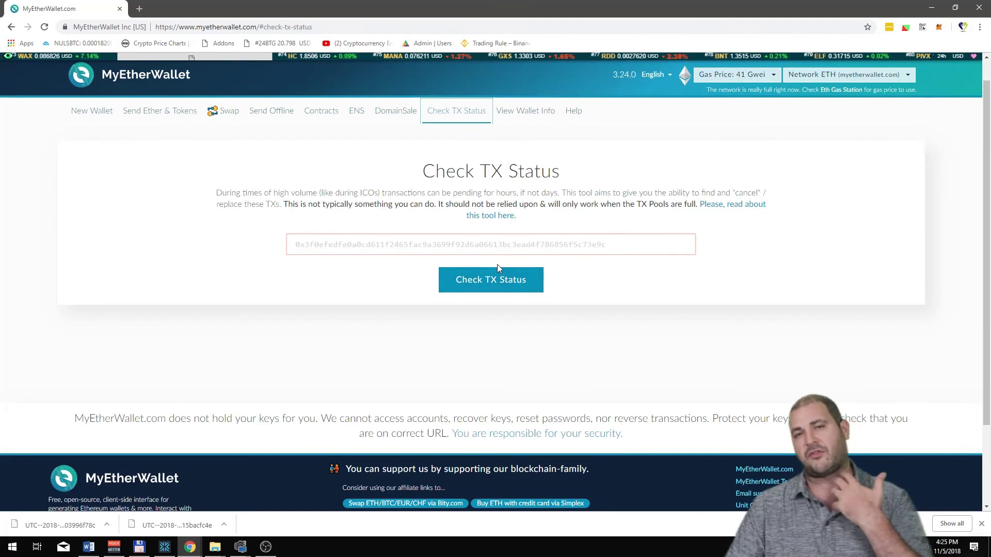
{"action": "left_click", "coordinate": [521, 113]}
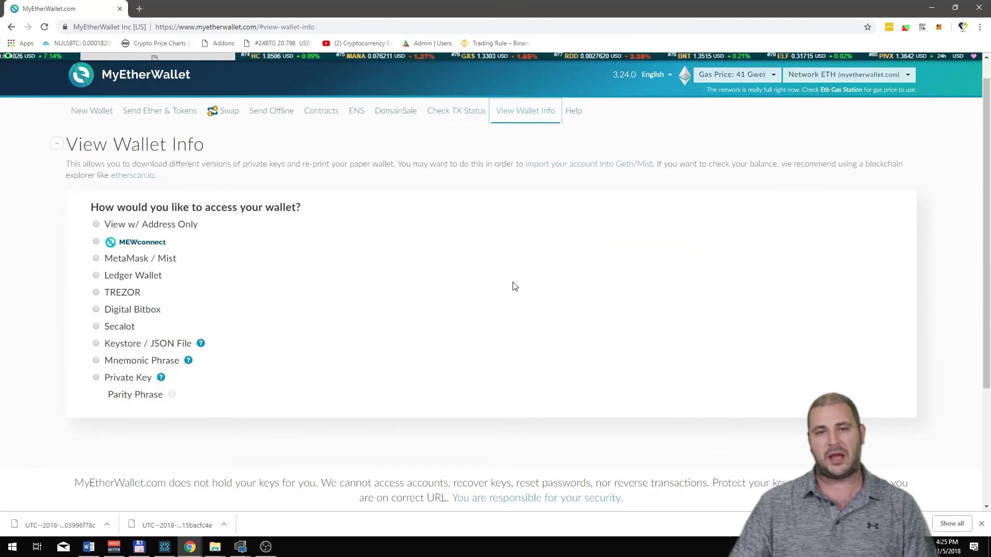
{"action": "left_click", "coordinate": [575, 111]}
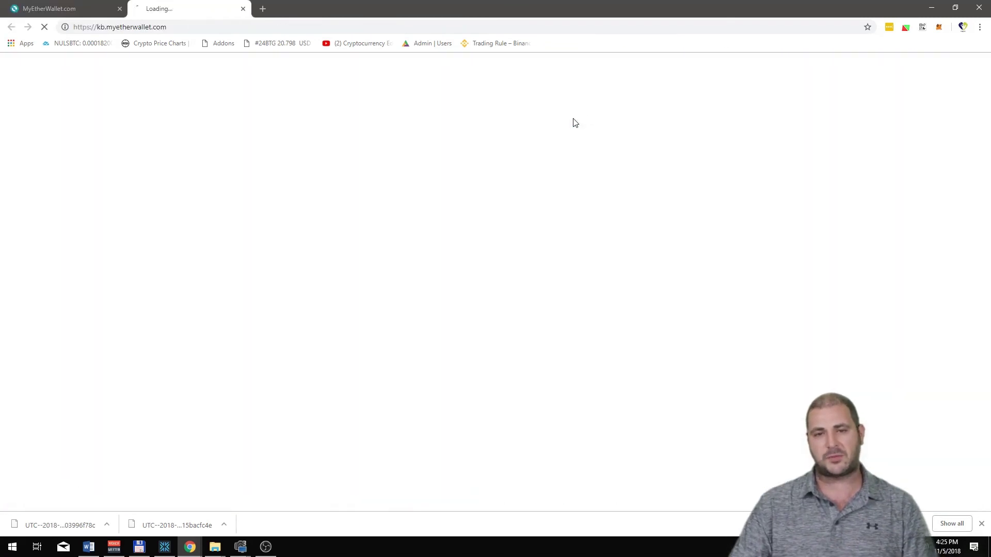
{"action": "left_click", "coordinate": [242, 8]}
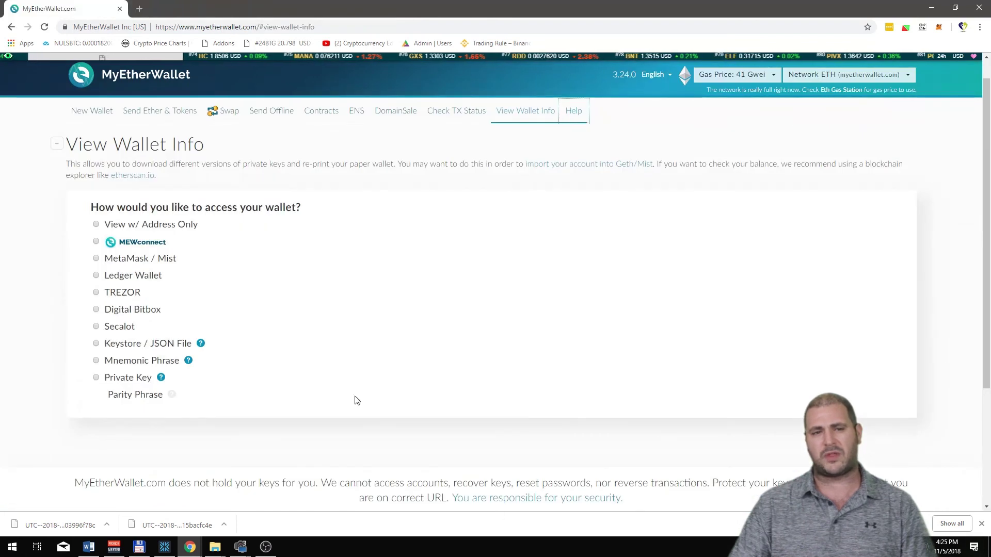
Visit the New Wallet, Send Ether & Tokens, Swap and Send Offline pages, then return to ENS.
{"action": "left_click", "coordinate": [108, 112]}
{"action": "left_click", "coordinate": [144, 110]}
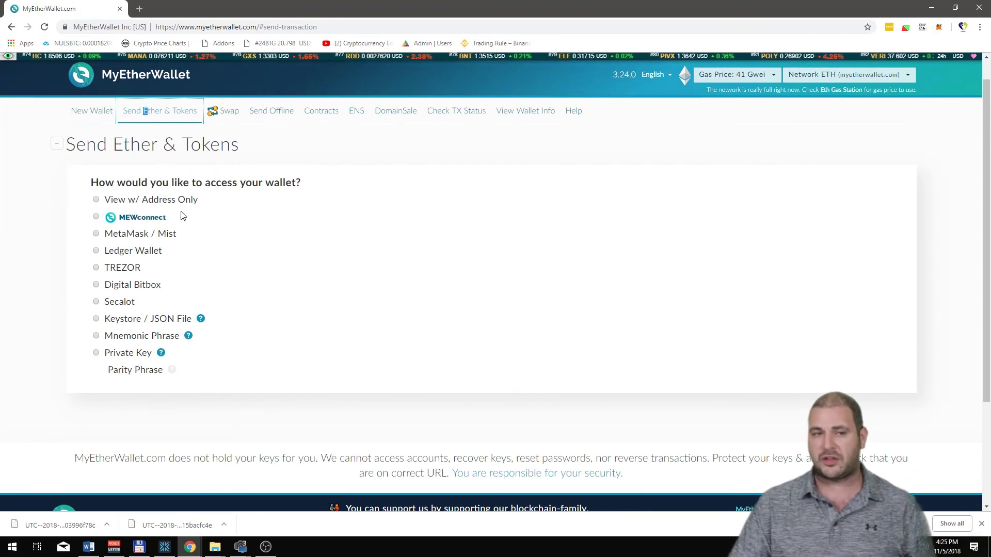
{"action": "left_click", "coordinate": [226, 112]}
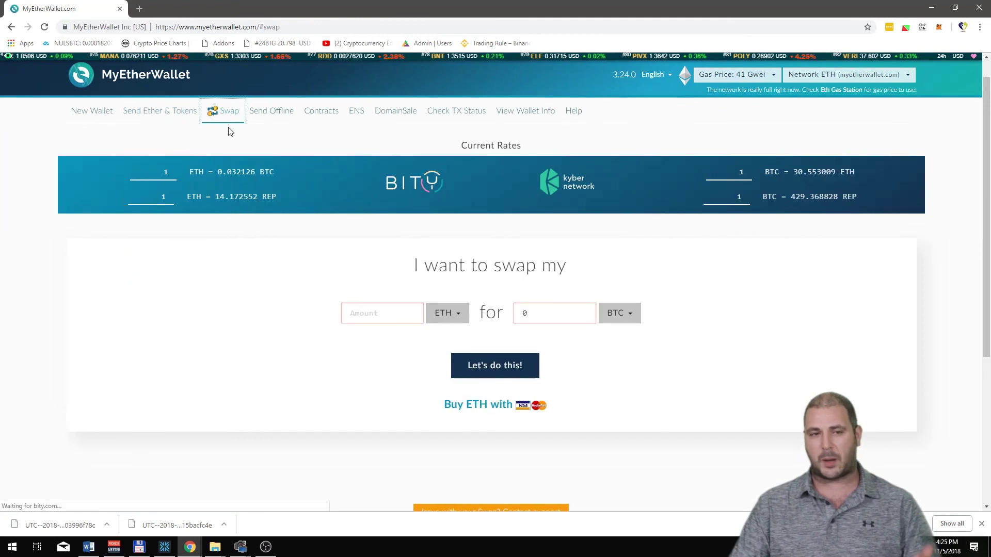
{"action": "left_click", "coordinate": [282, 113]}
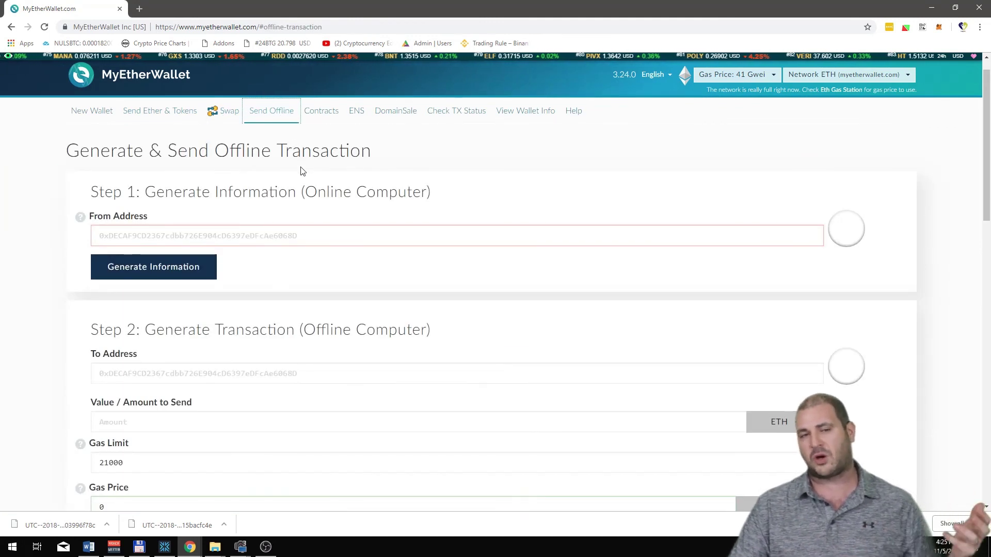
{"action": "left_click", "coordinate": [352, 114]}
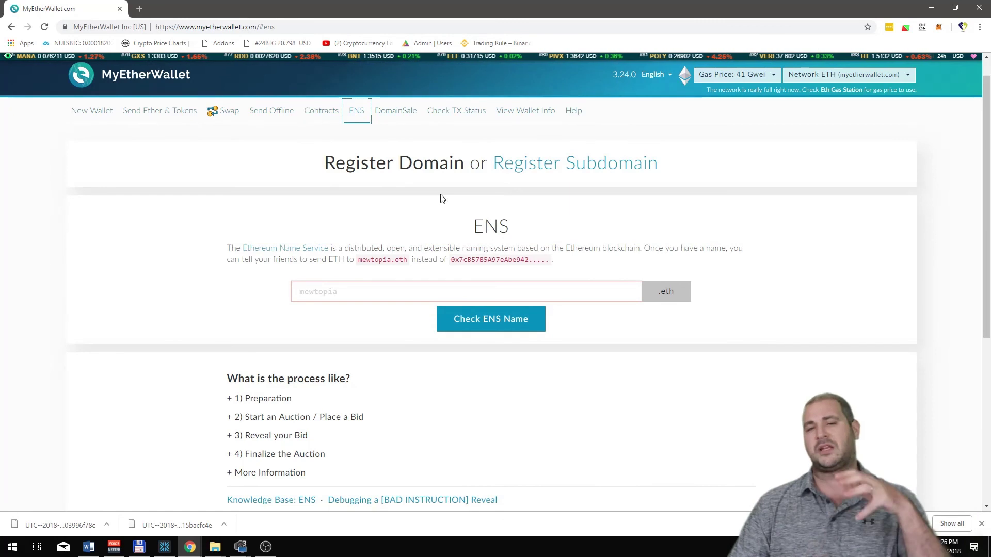